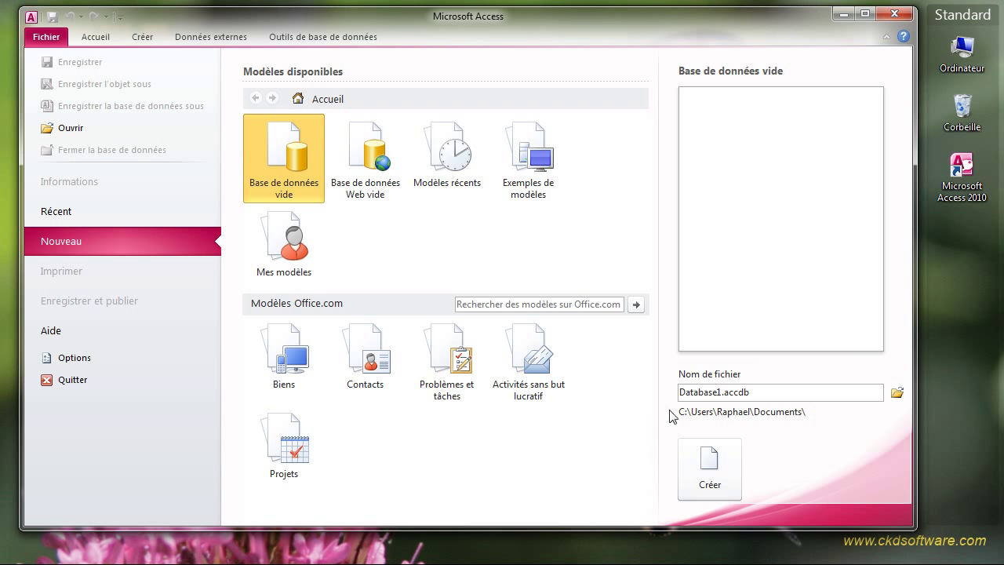
# - Create a blank database named "Première base de données" on the Cours (I:) drive
pyautogui.click(896, 393)
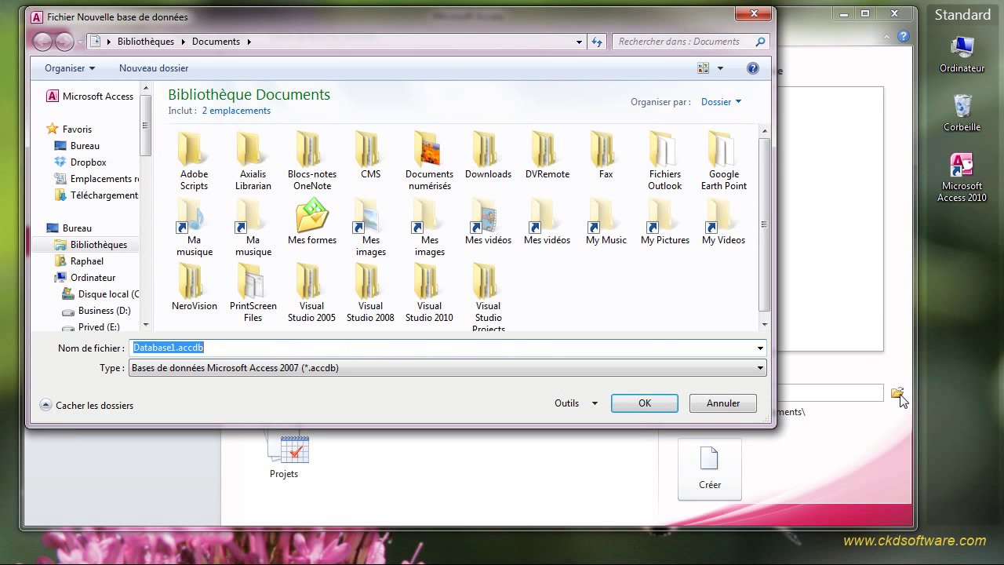
pyautogui.moveTo(144, 138); pyautogui.dragTo(144, 154)
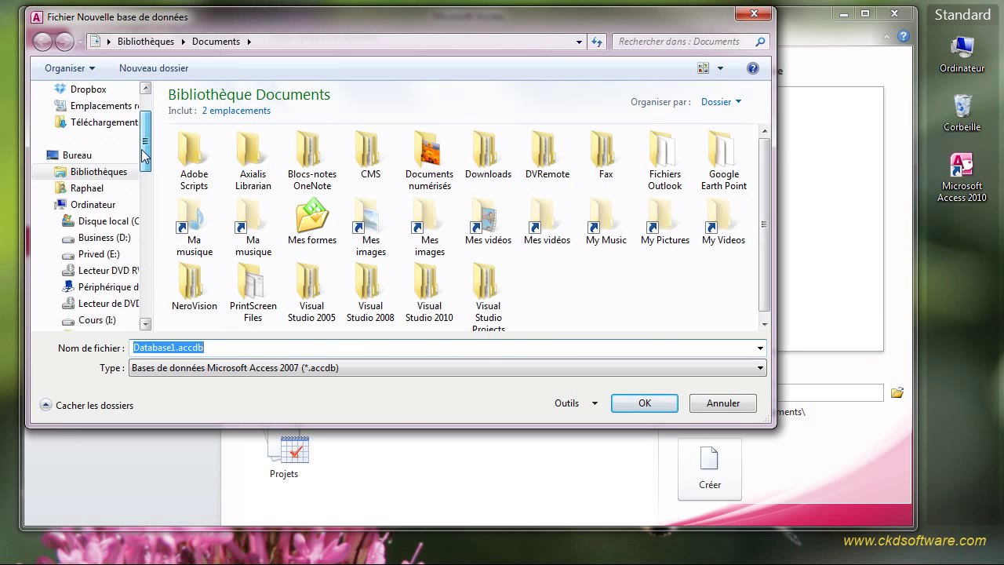
pyautogui.click(101, 320)
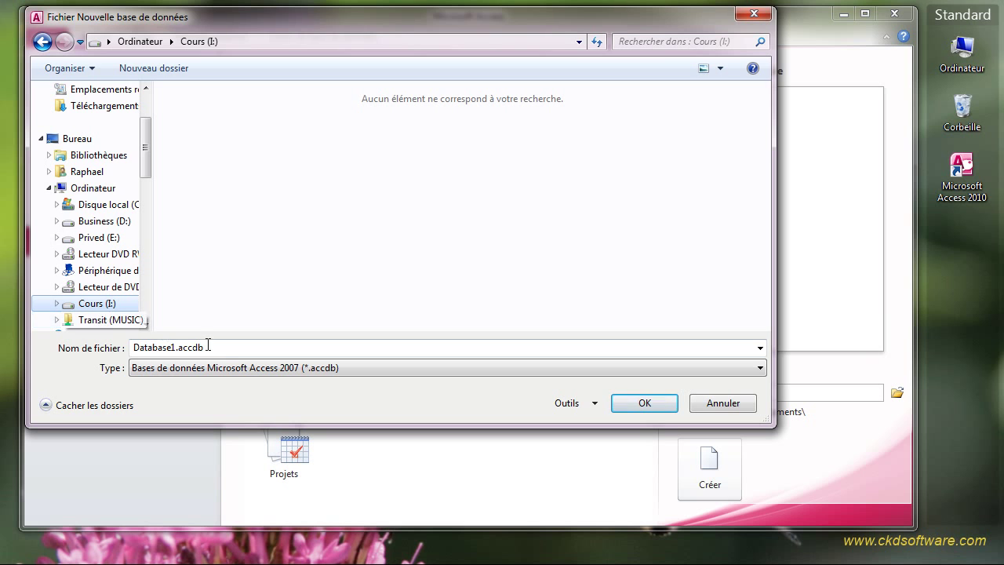
pyautogui.moveTo(208, 346); pyautogui.dragTo(132, 350)
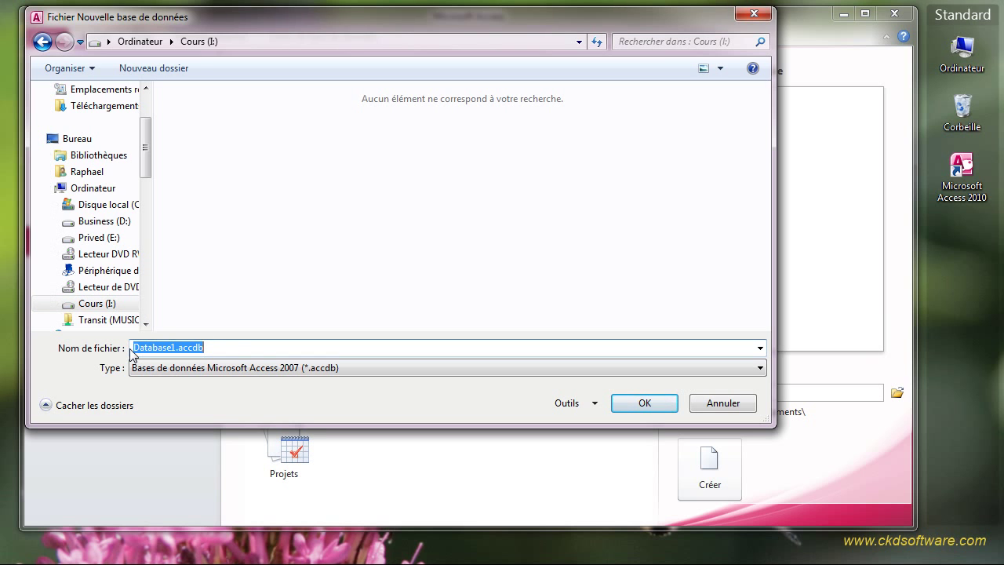
pyautogui.write('Première base de données')
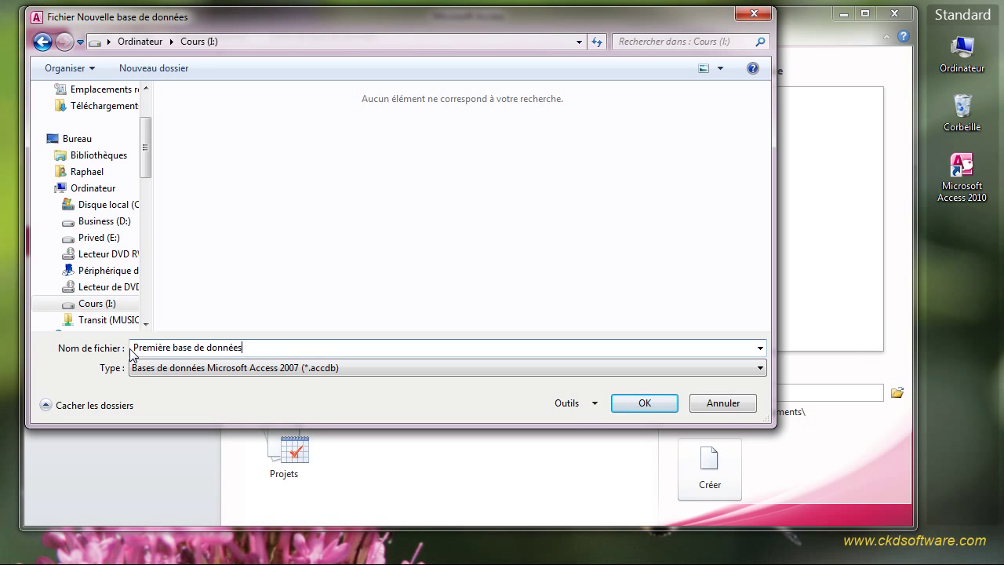
pyautogui.click(640, 403)
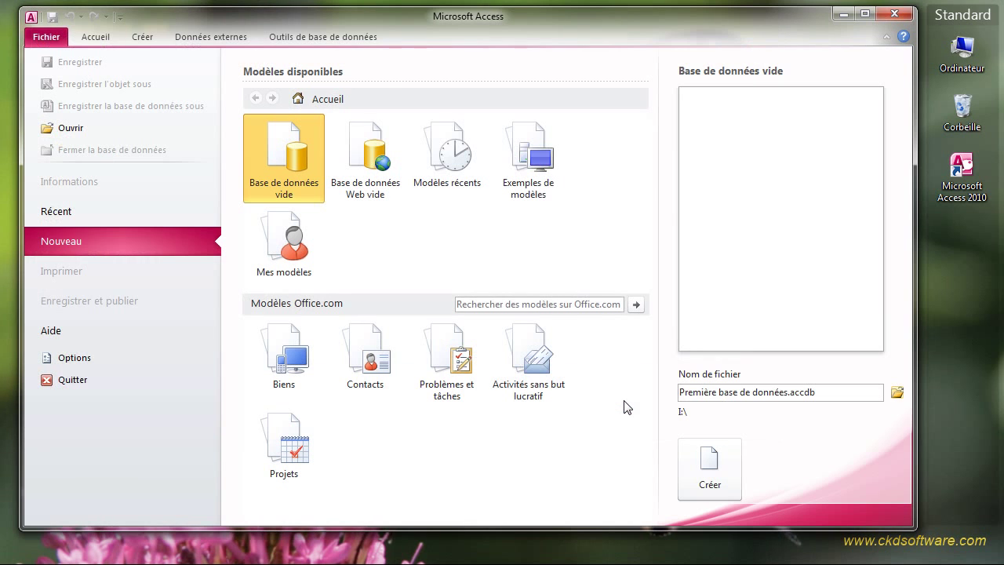
pyautogui.click(704, 471)
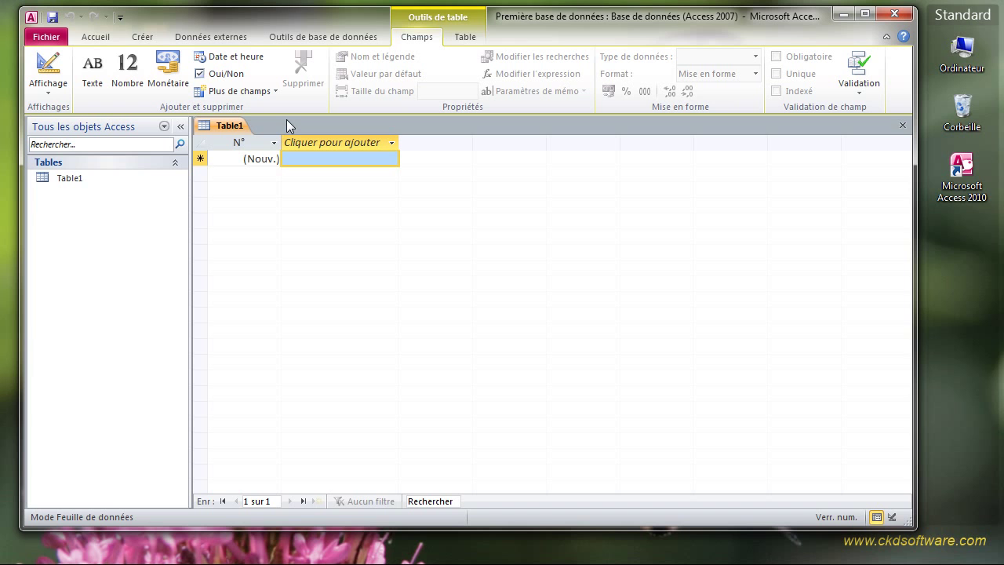
# - Switch the new table to Design view (Mode Création) and save it under the name Clients
pyautogui.click(54, 96)
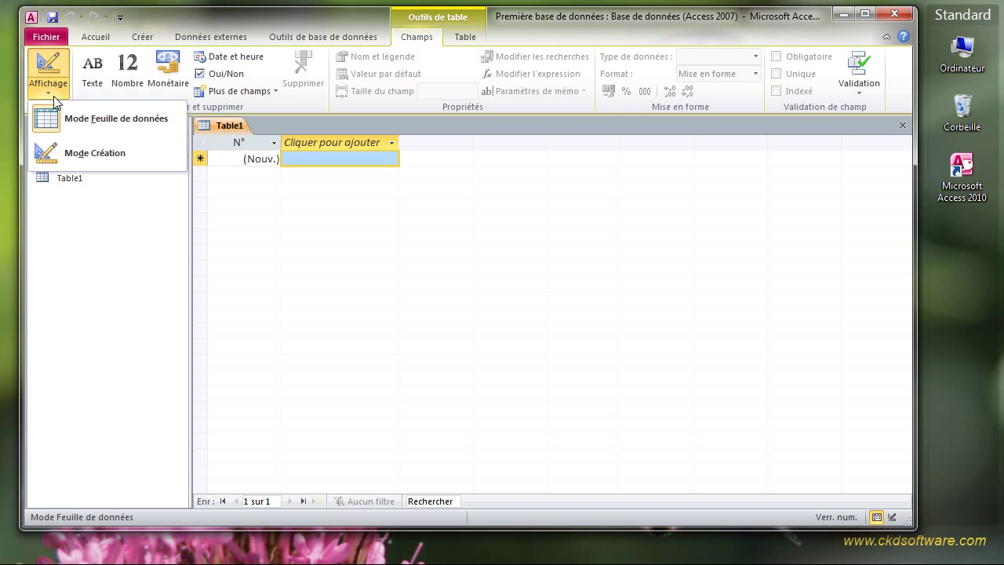
pyautogui.click(64, 153)
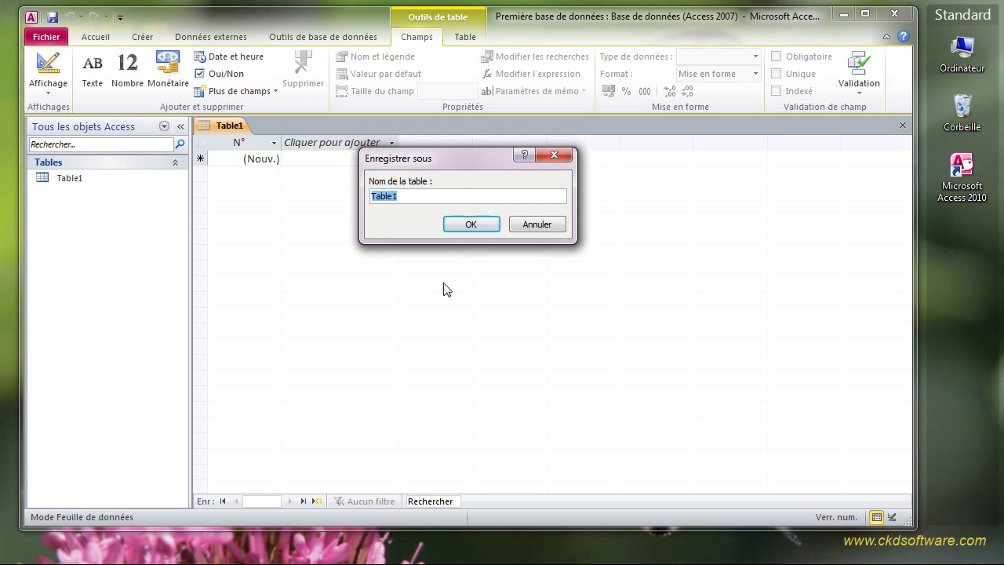
pyautogui.write('Clients')
pyautogui.press('Return')
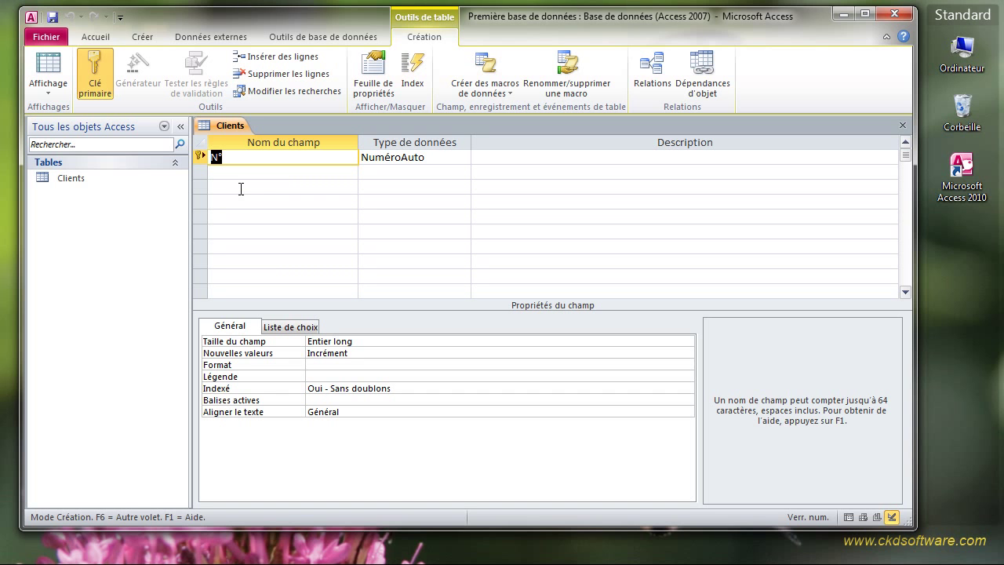
# - Add the fields Nom, Prénom and Adresse below the N° field of the Clients table
pyautogui.click(238, 174)
pyautogui.write('Nom')
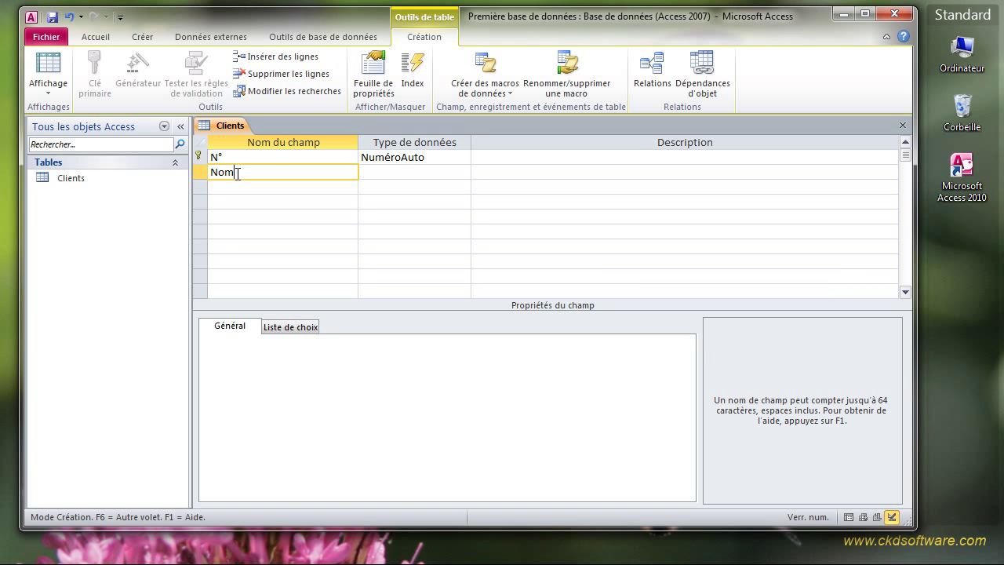
pyautogui.press('Down')
pyautogui.write('Prénom')
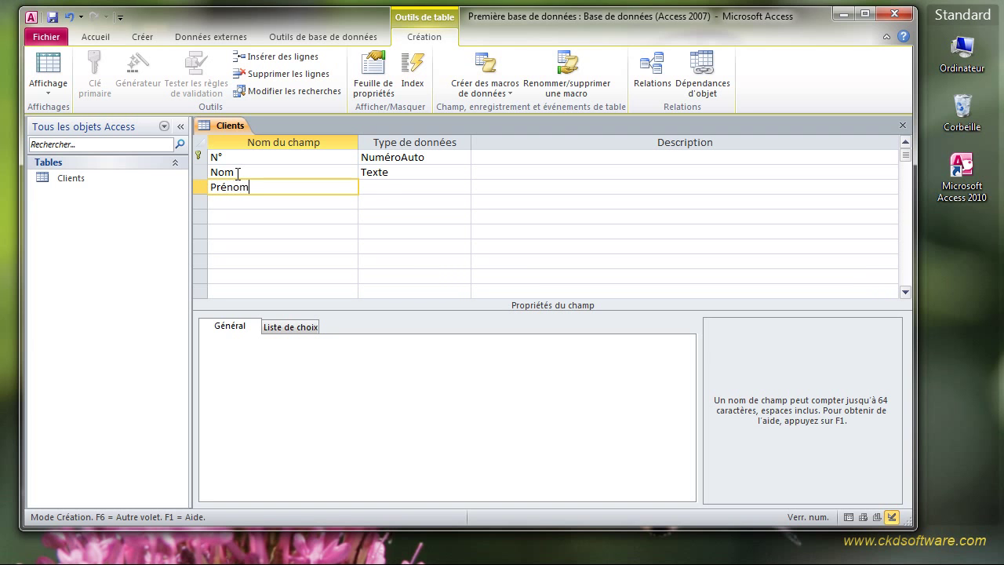
pyautogui.press('Down')
pyautogui.write('Adresse')
# - Add the fields CP, Ville, Pays and Mobile below Adresse in the Clients table
pyautogui.press('Down')
pyautogui.write('CP')
pyautogui.press('Down')
pyautogui.write('Ville')
pyautogui.press('Down')
pyautogui.write('Pays')
pyautogui.press('Down')
pyautogui.write('Mobile')
pyautogui.click(282, 235)
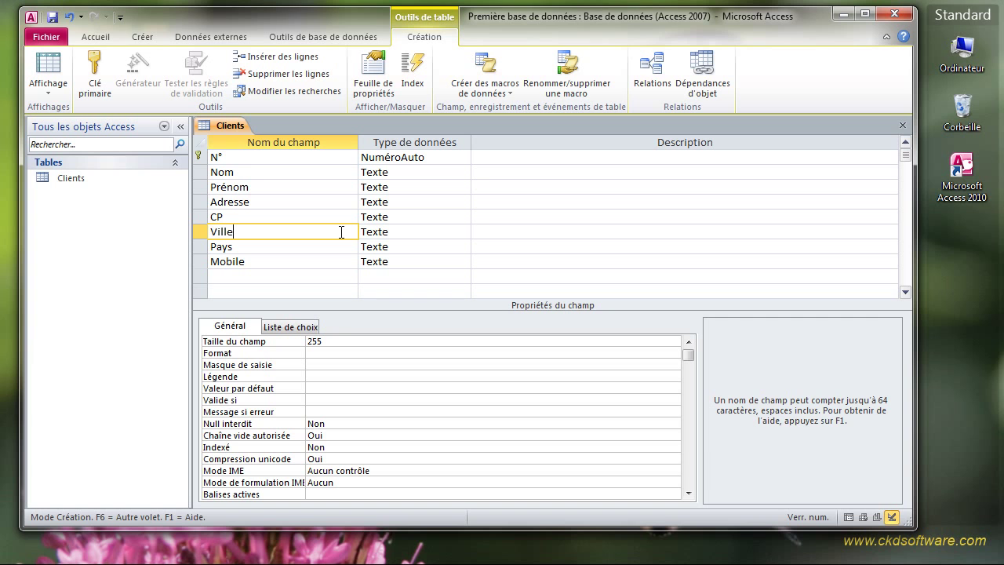
# - Set the field size (Taille du champ) of the Nom and Prénom fields to 100
pyautogui.click(388, 171)
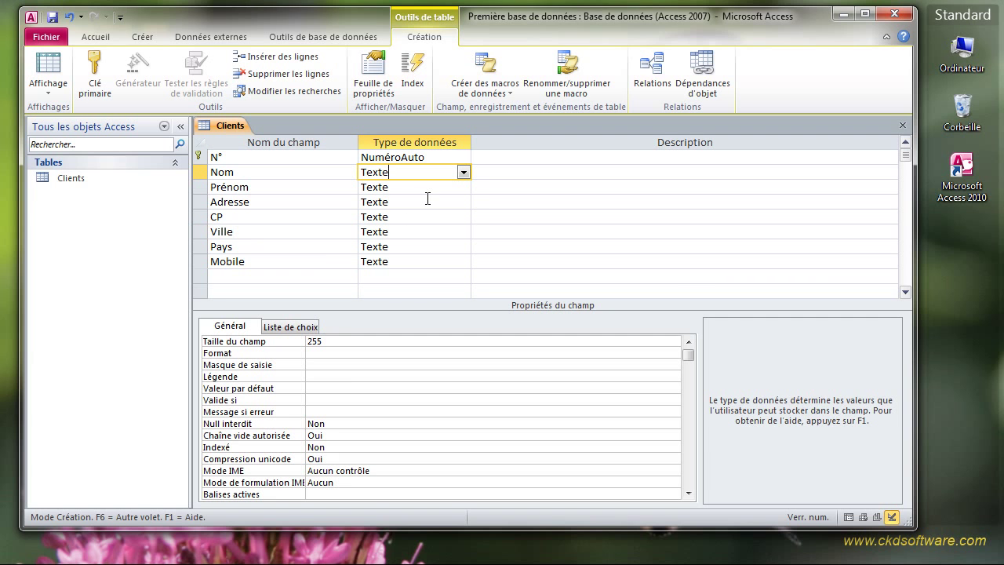
pyautogui.click(306, 343)
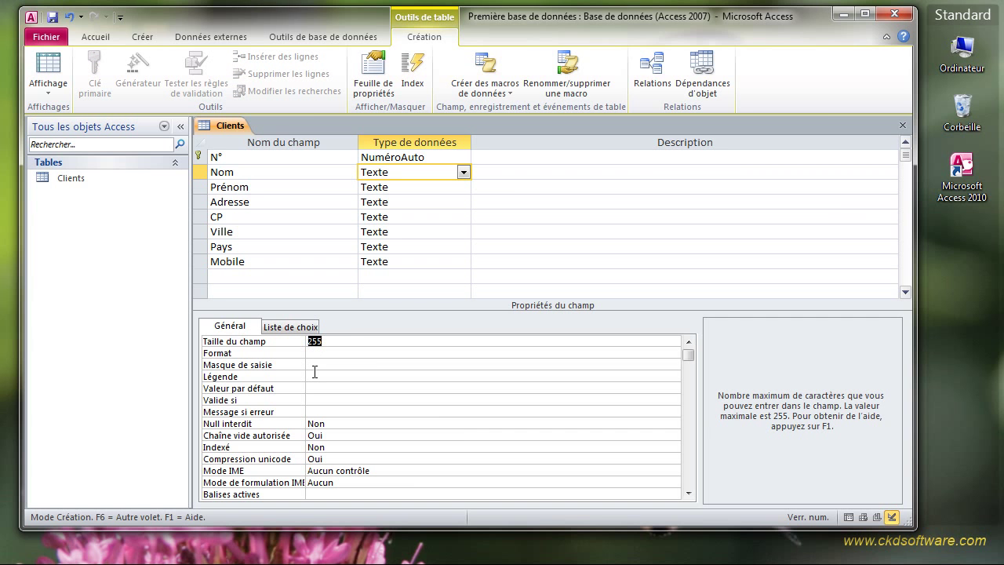
pyautogui.write('100')
pyautogui.click(392, 187)
pyautogui.click(347, 344)
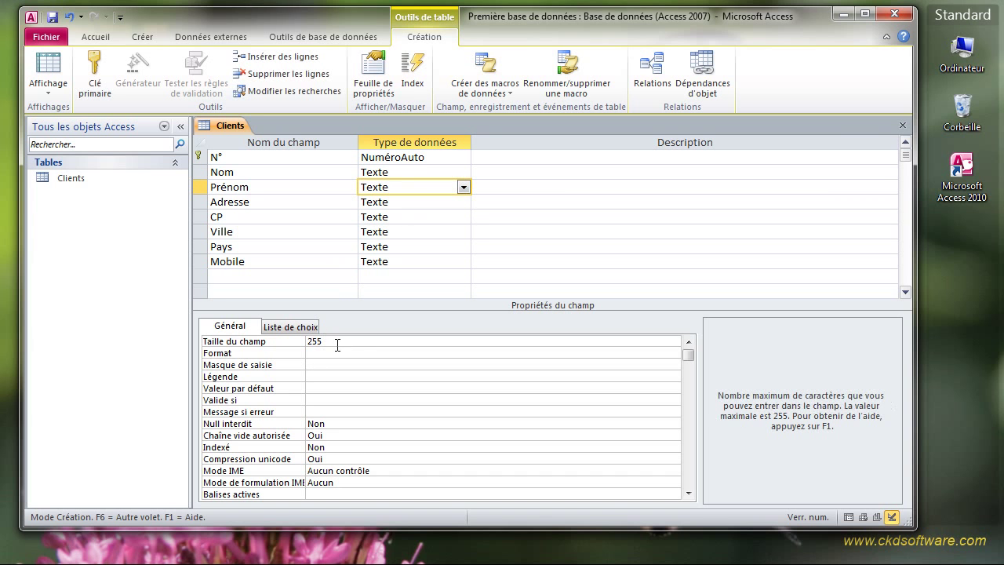
pyautogui.click(256, 346)
pyautogui.write('100')
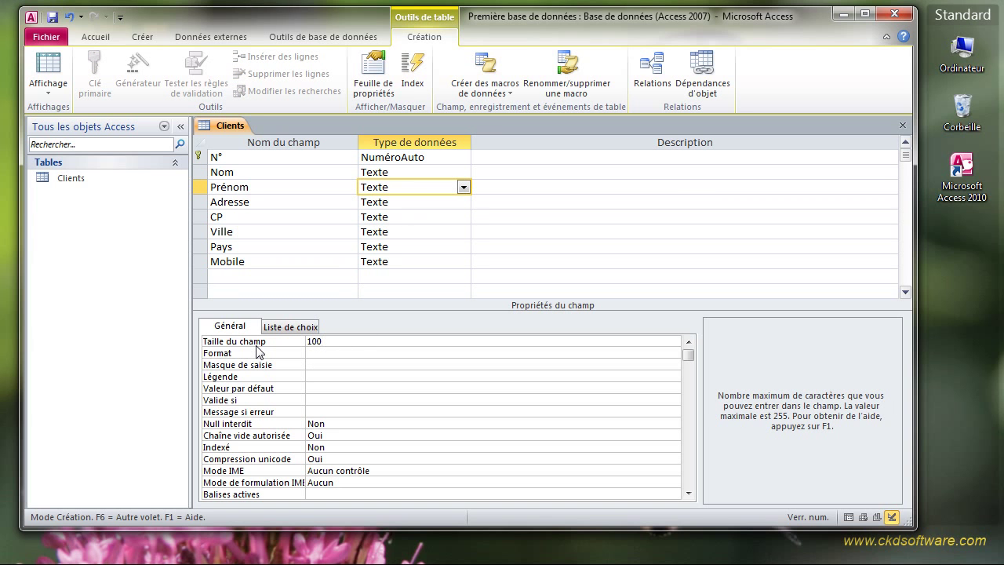
# - Set the field size (Taille du champ) of Pays to 50 and of Mobile to 15
pyautogui.click(391, 247)
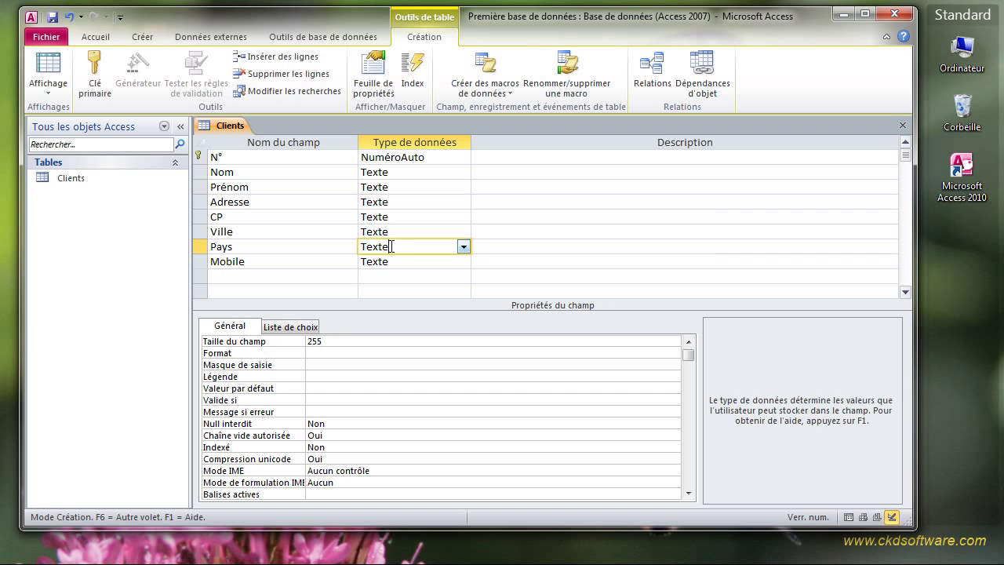
pyautogui.click(258, 345)
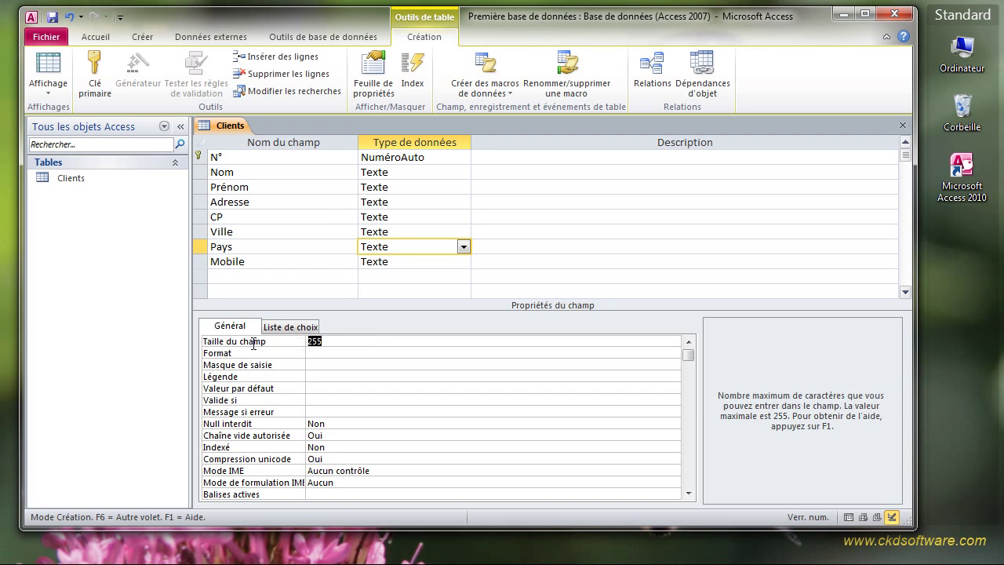
pyautogui.write('50')
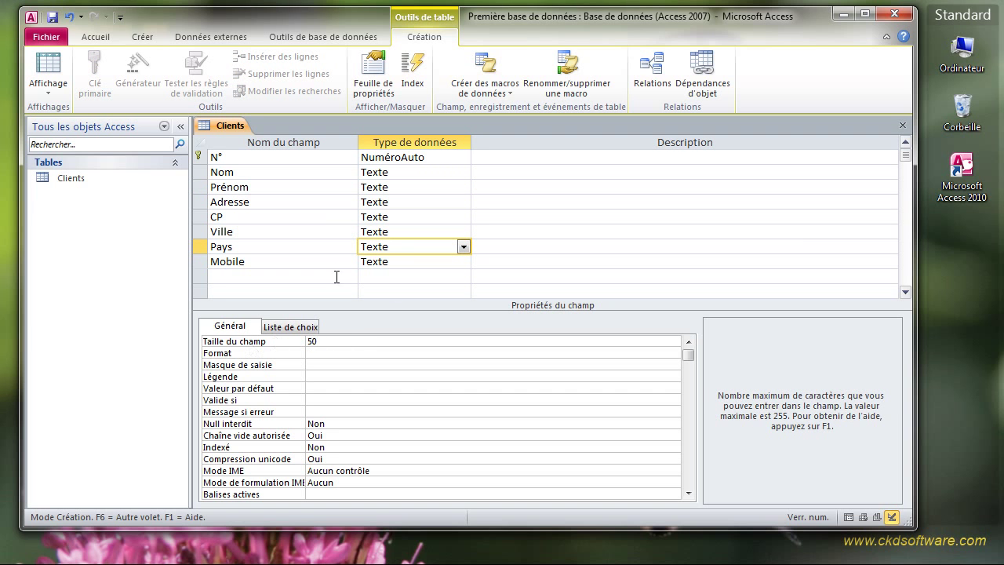
pyautogui.click(338, 265)
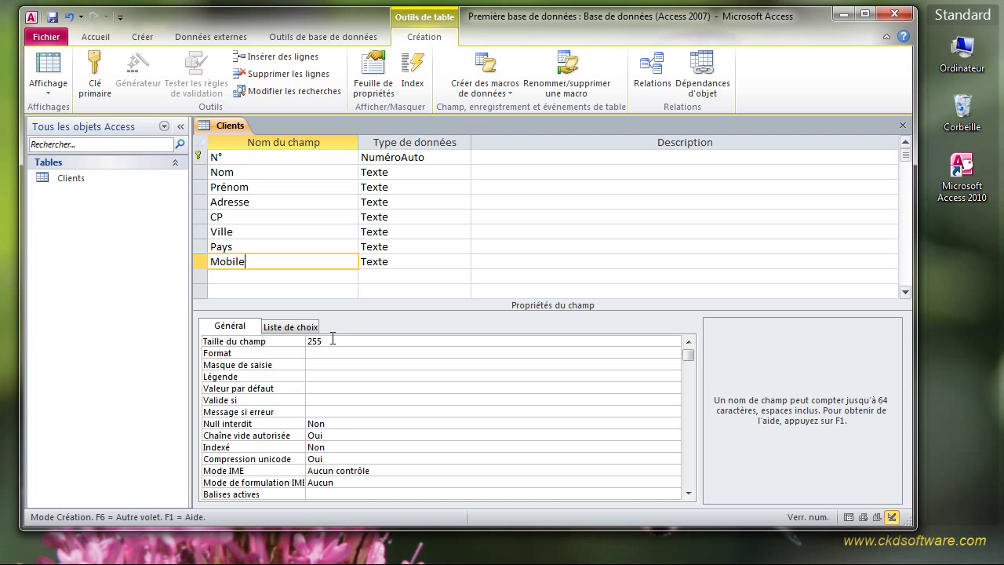
pyautogui.click(296, 345)
pyautogui.write('15')
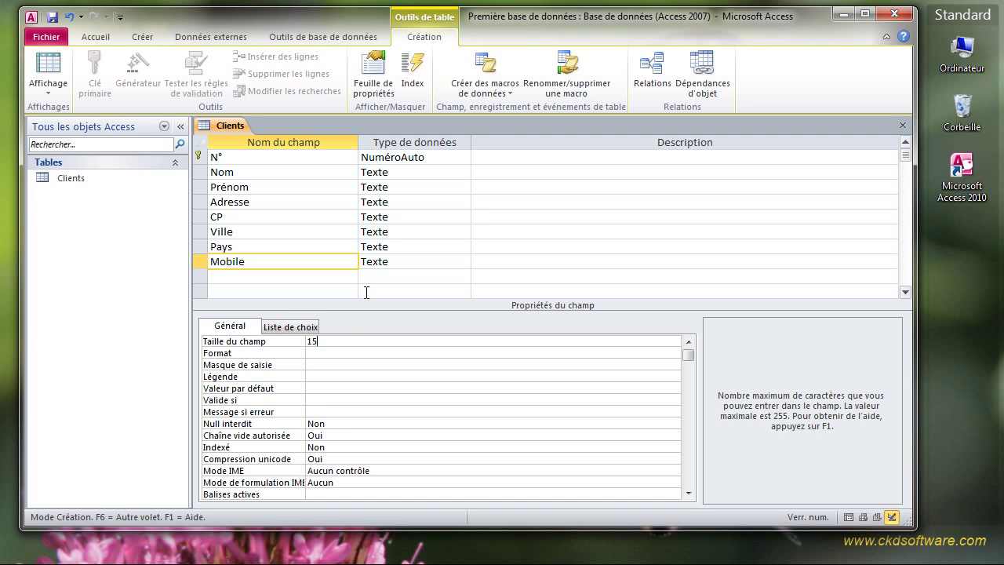
pyautogui.click(416, 189)
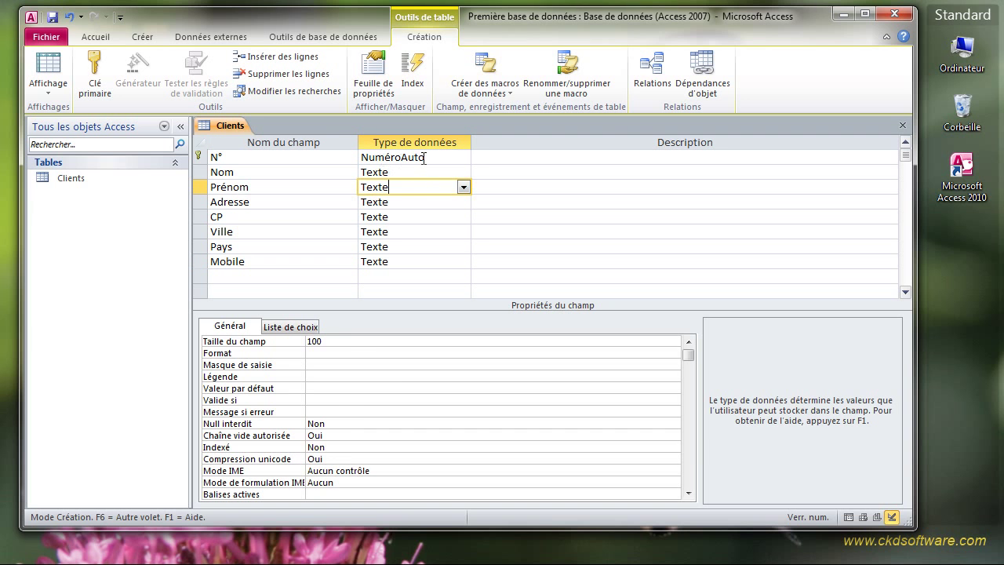
pyautogui.click(425, 158)
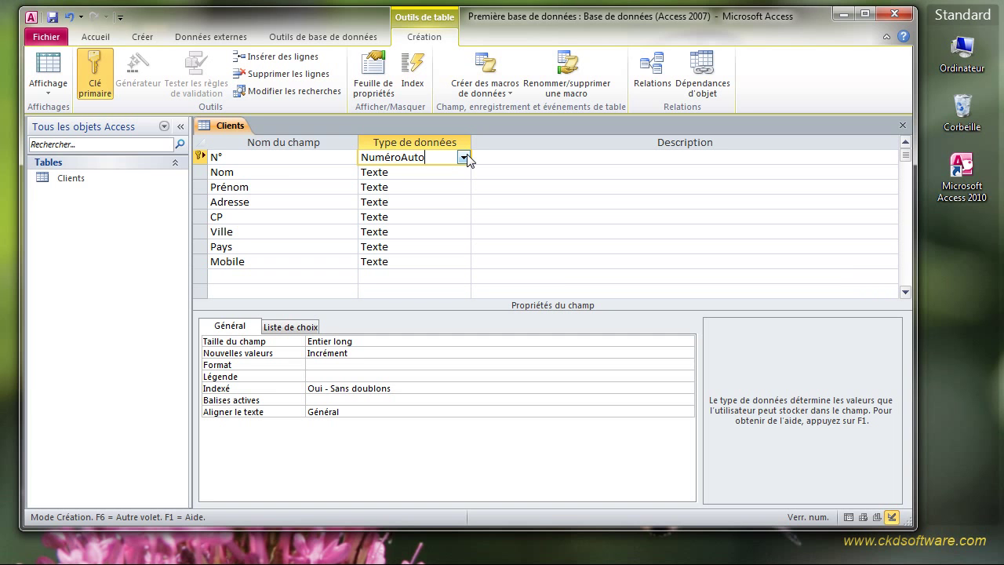
# - Add a field named "Date de naissance" below Mobile with the data type Date/Heure
pyautogui.click(325, 275)
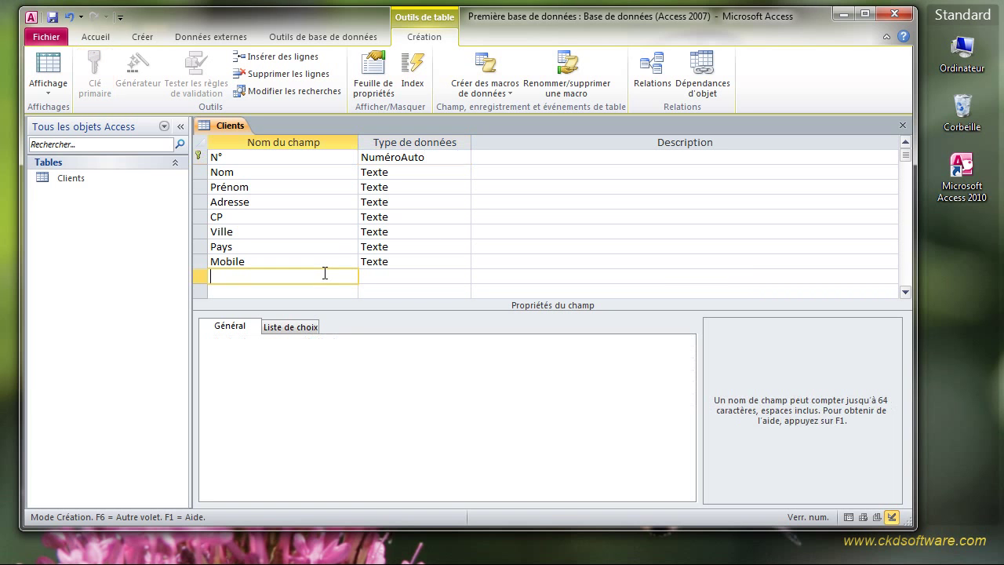
pyautogui.write('Date de naissance')
pyautogui.click(400, 272)
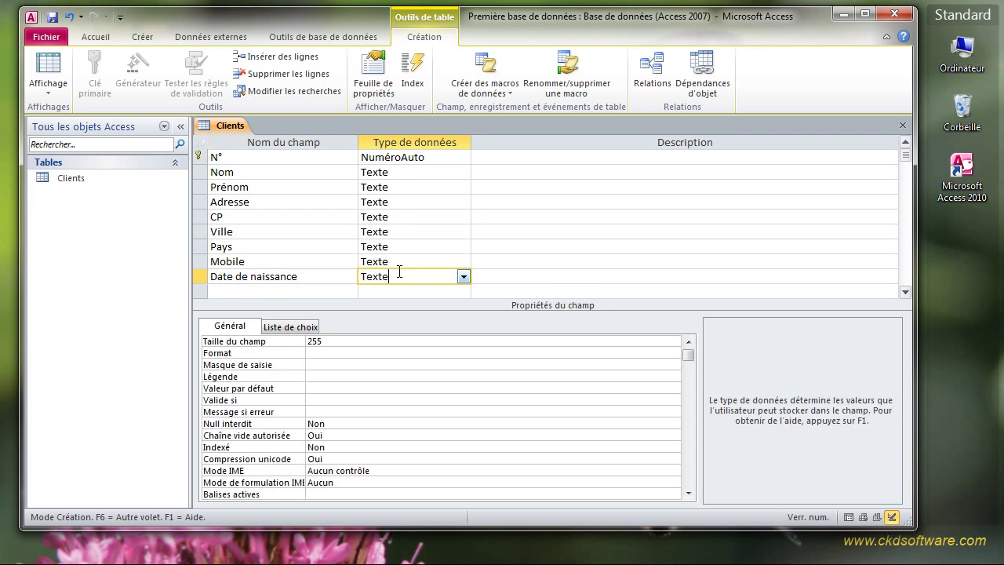
pyautogui.click(464, 277)
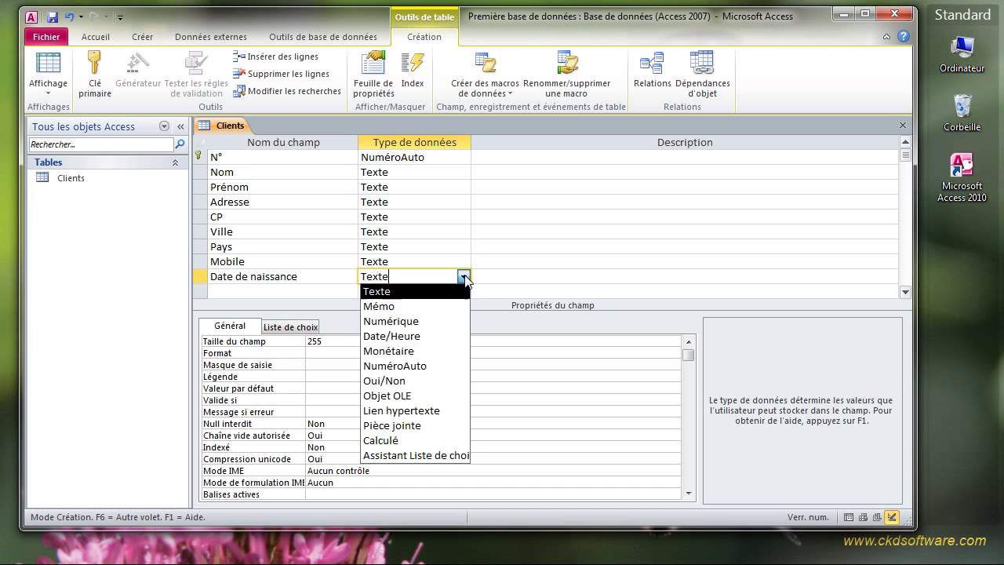
pyautogui.click(453, 337)
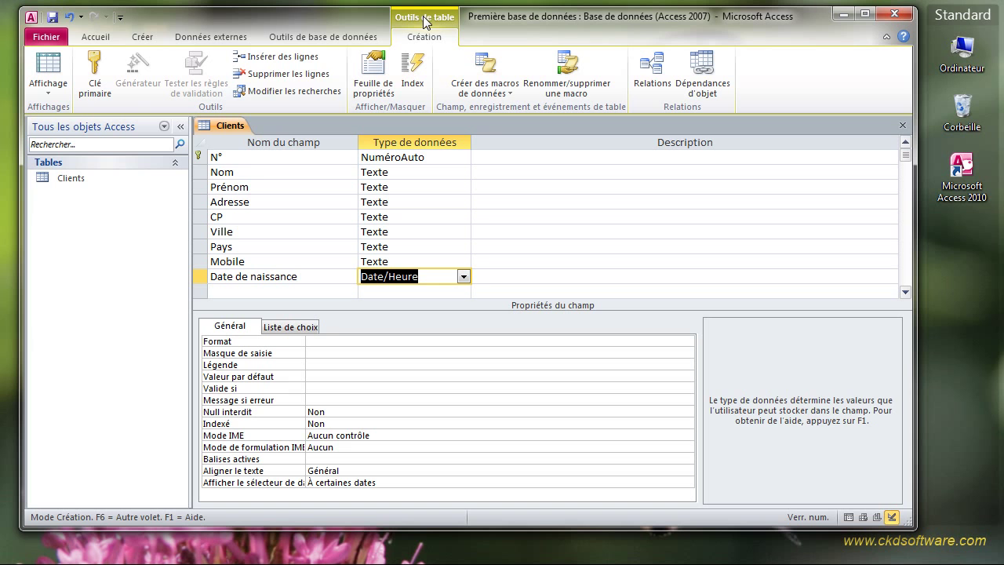
# - Switch the Clients table to Datasheet view (Mode Feuille de données), saving its design
pyautogui.click(54, 93)
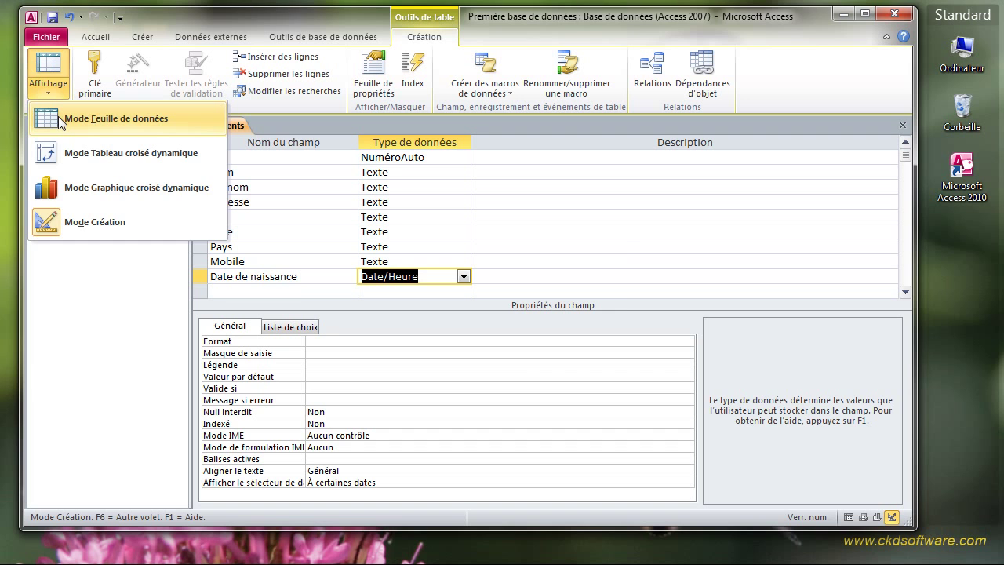
pyautogui.click(58, 116)
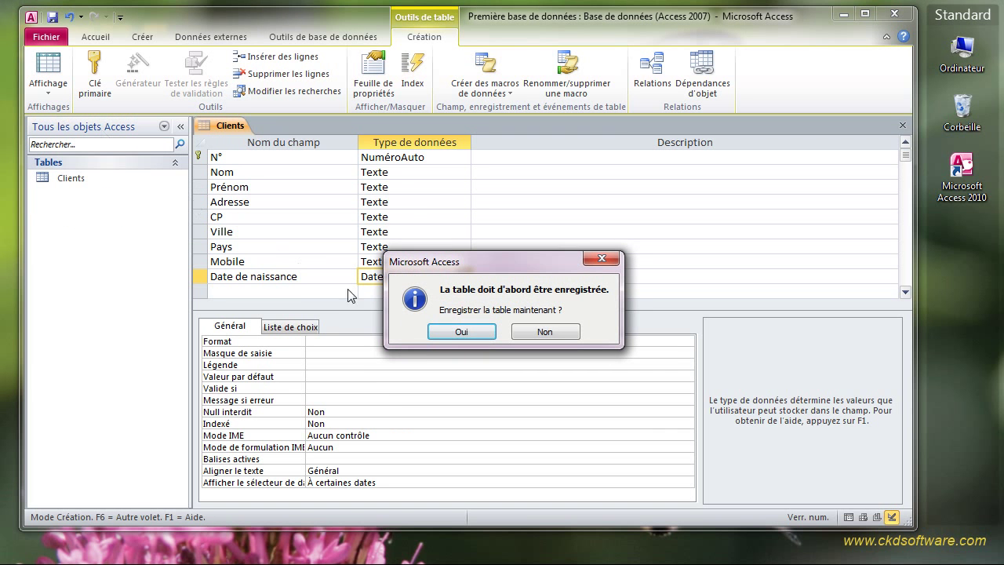
pyautogui.click(441, 331)
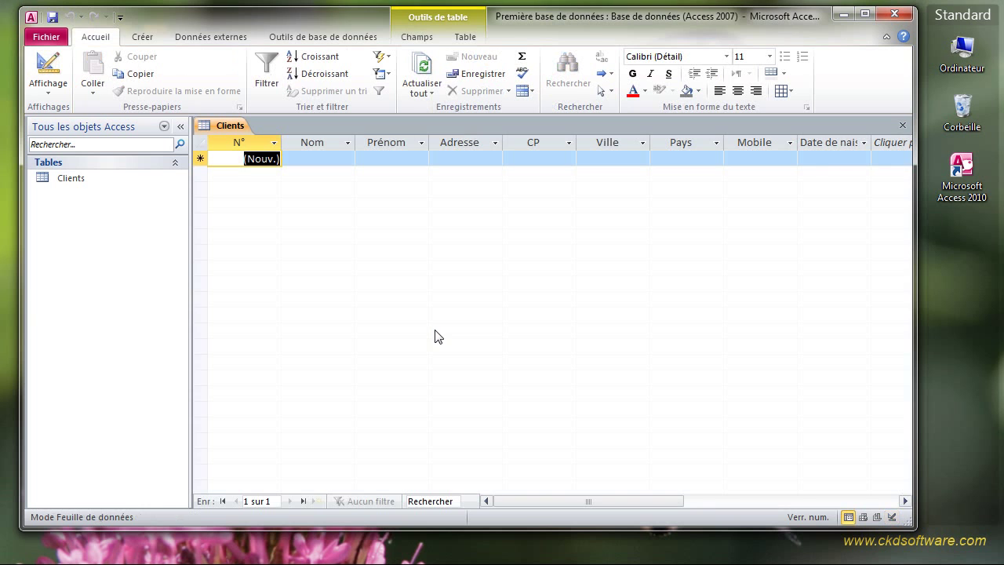
# - Start the first record in the Clients table by entering the client's last name in Nom and first name in Prénom
pyautogui.click(338, 159)
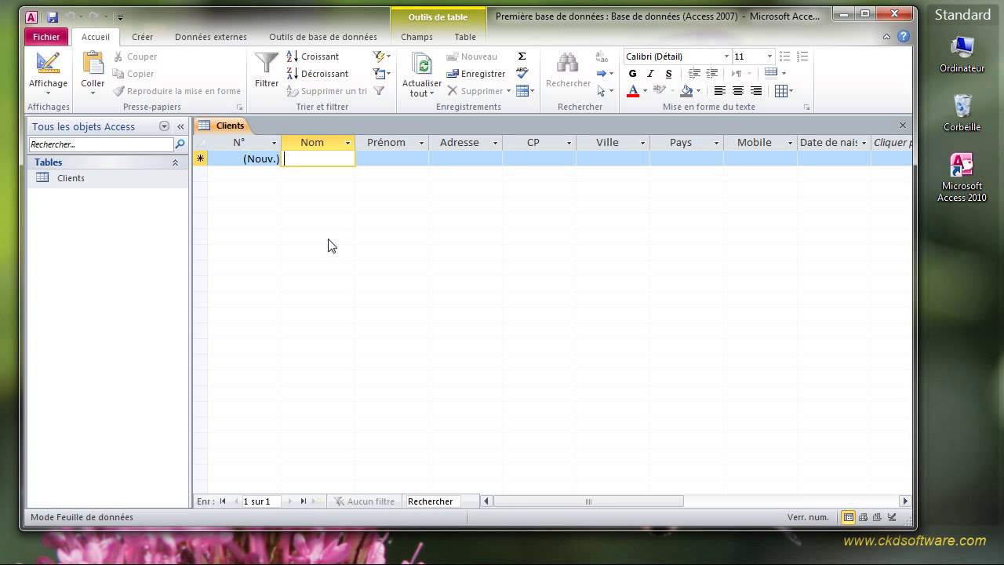
pyautogui.write('Dupont')
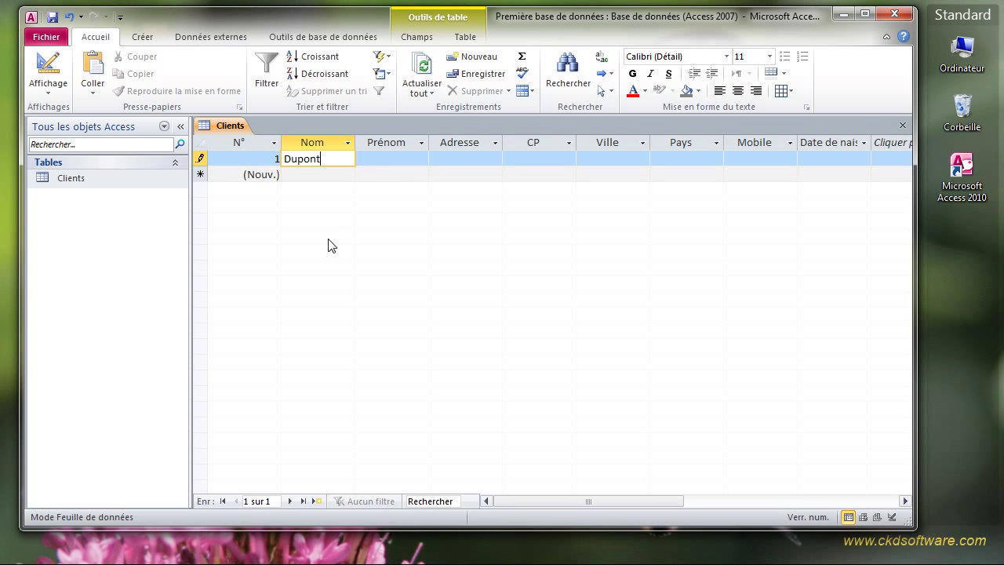
pyautogui.press('Tab')
pyautogui.write('Hugo')
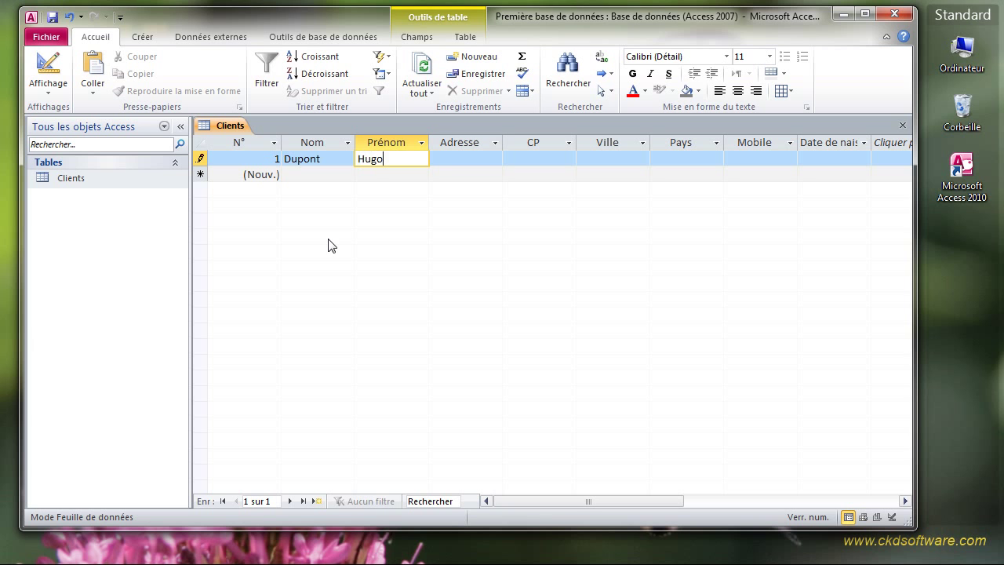
# - Fill in the first client's street address, postal code (CP) and city, with Belgique as the country (Pays)
pyautogui.press('Tab')
pyautogui.write('R')
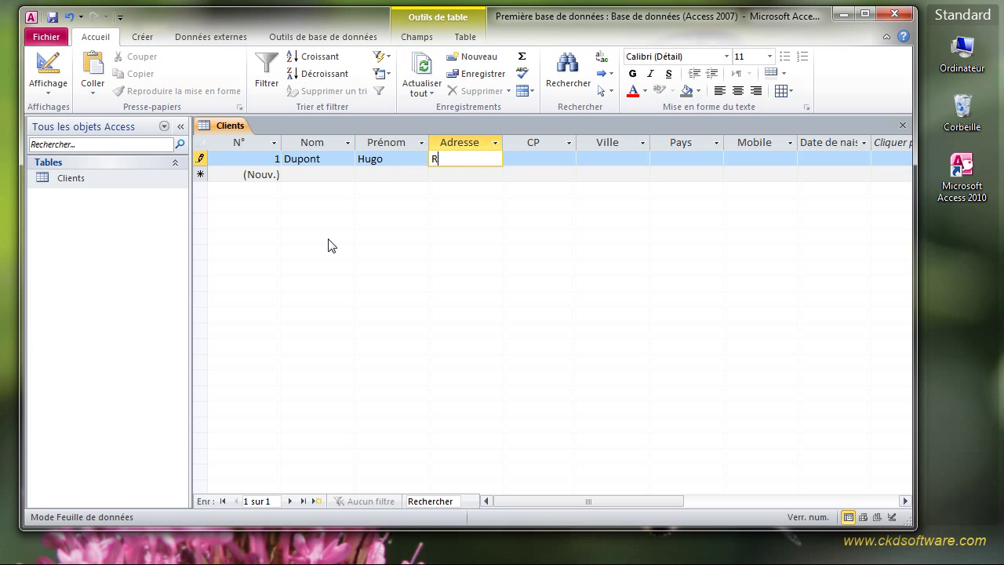
pyautogui.write('ue de la tour 45')
pyautogui.press('Tab')
pyautogui.write('1000')
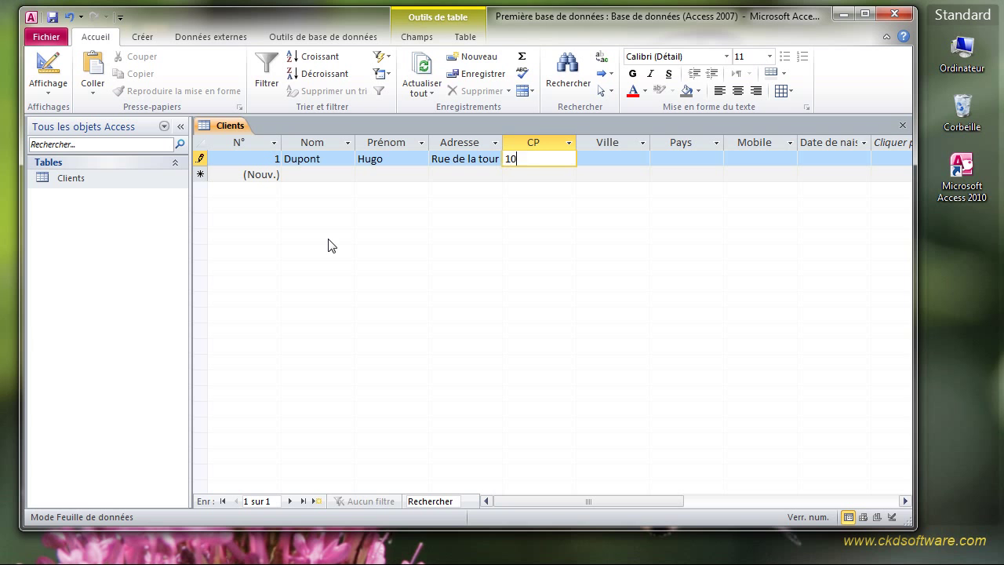
pyautogui.press('Tab')
pyautogui.write('Bruxelles')
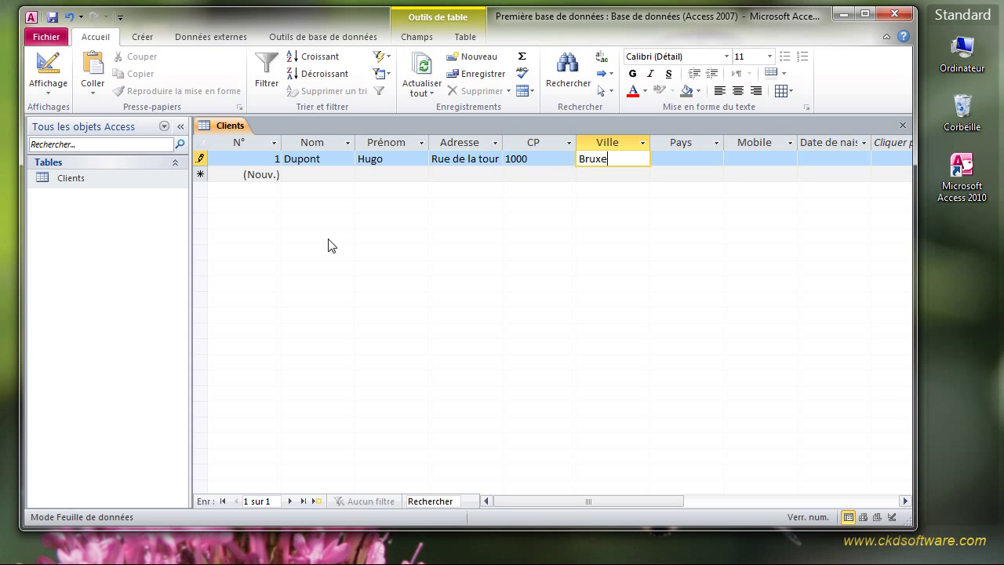
pyautogui.press('Tab')
pyautogui.write('Belgique')
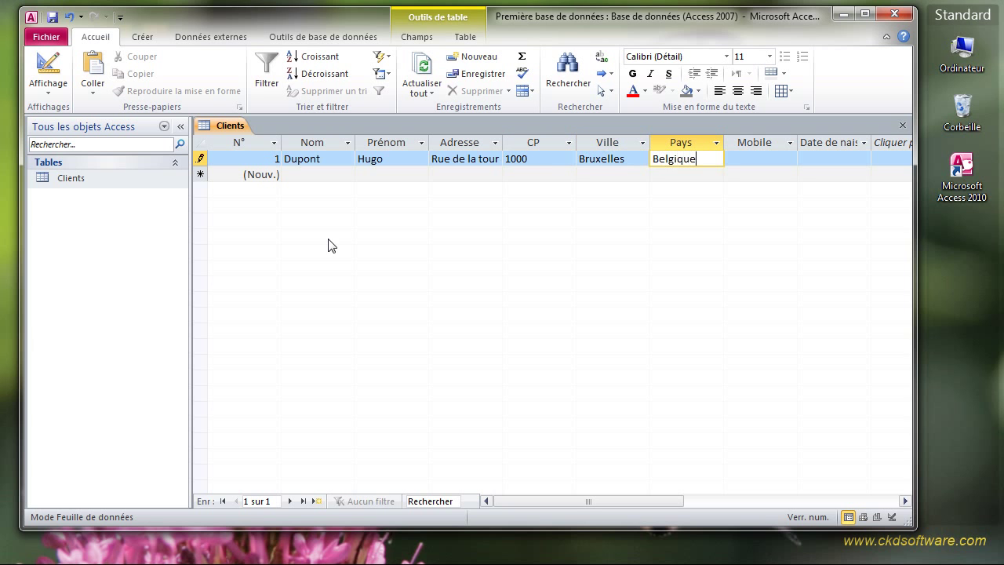
# - Enter the first client's phone number in the Mobile field
pyautogui.press('Tab')
pyautogui.write('044')
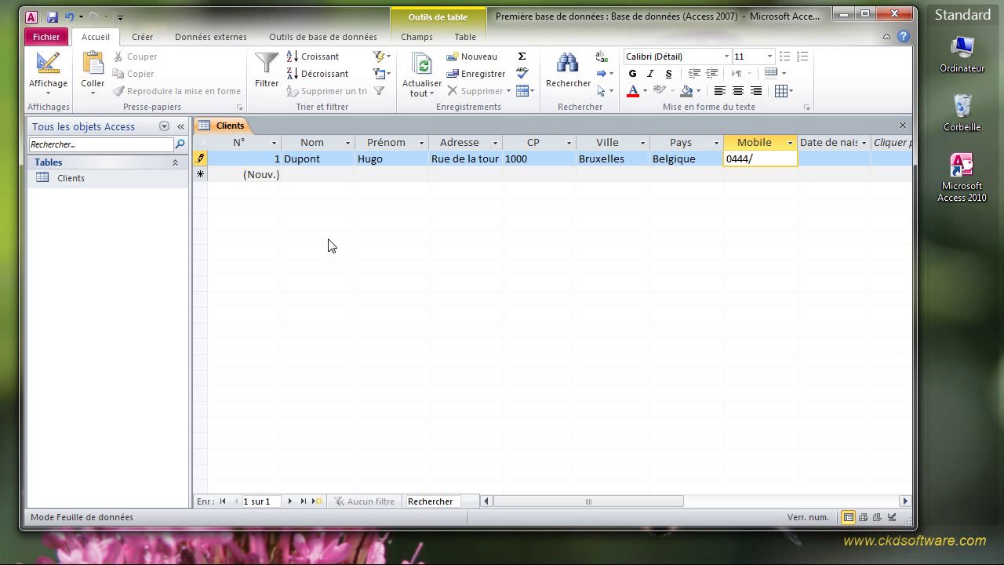
pyautogui.write('44.44.44')
pyautogui.press('Tab')
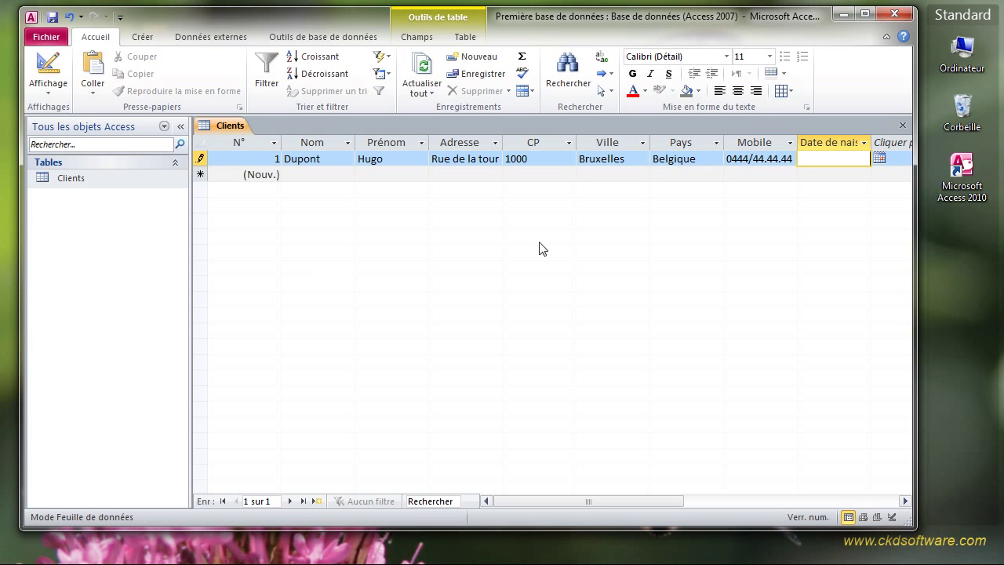
# - Fill in the first client's date of birth by picking the day in the date picker and replacing the year with the birth year
pyautogui.click(879, 160)
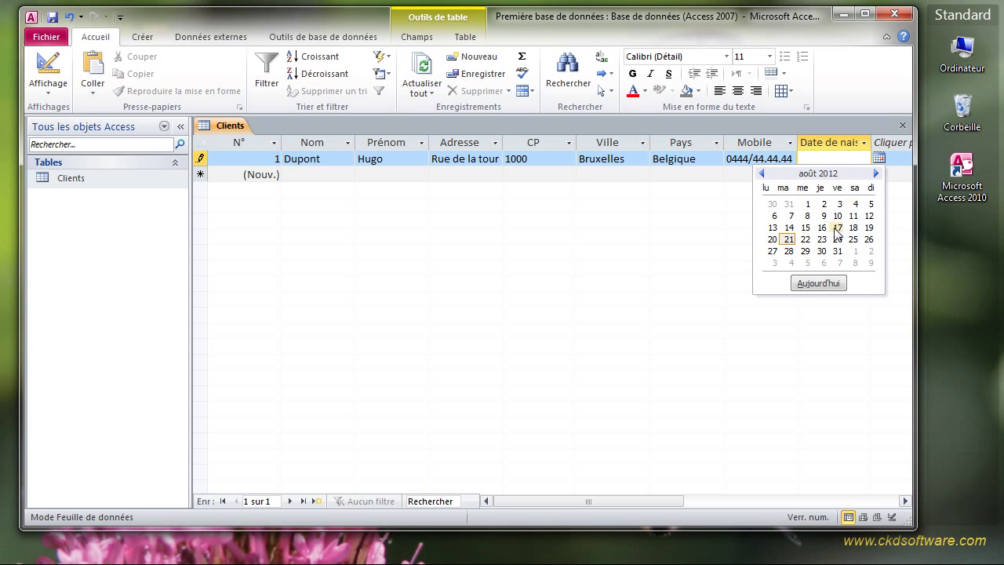
pyautogui.click(790, 240)
pyautogui.hotkey('ctrl', 'shift', 'Left')
pyautogui.write('1975')
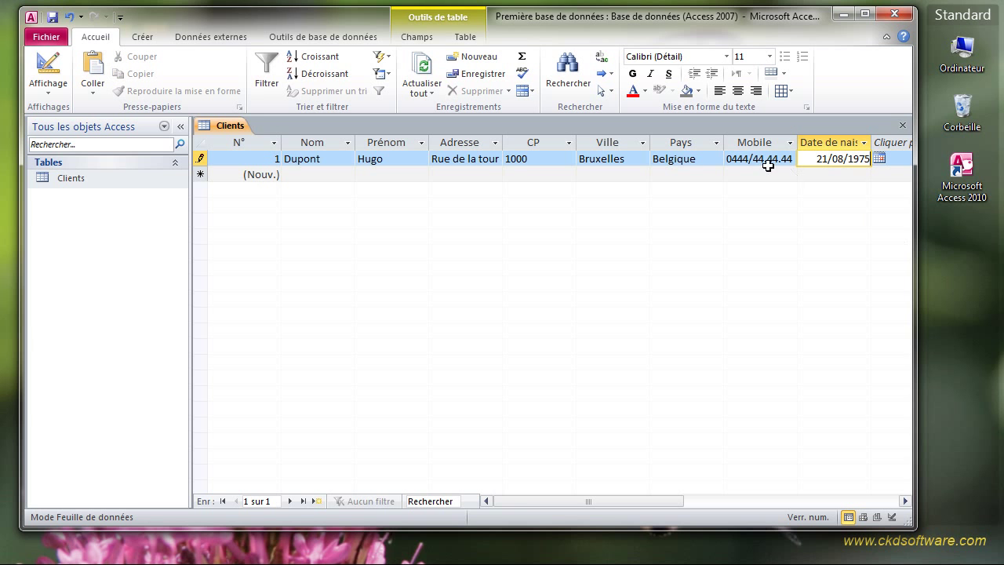
# - Add a second client record with last name, first name, full address, country Belgique, mobile number and date of birth
pyautogui.click(321, 174)
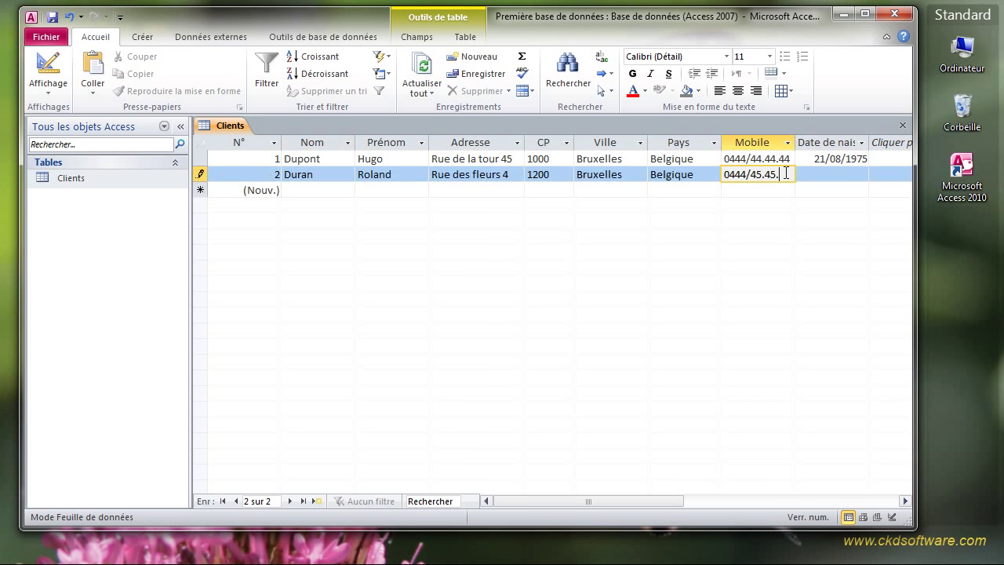
pyautogui.write('45')
pyautogui.press('Tab')
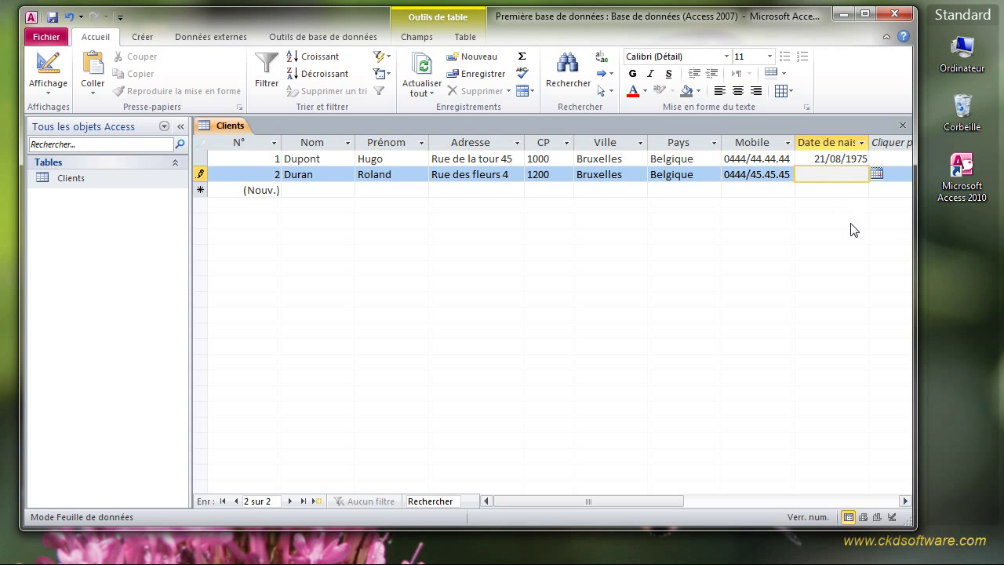
pyautogui.write('12/05/1946')
pyautogui.click(833, 192)
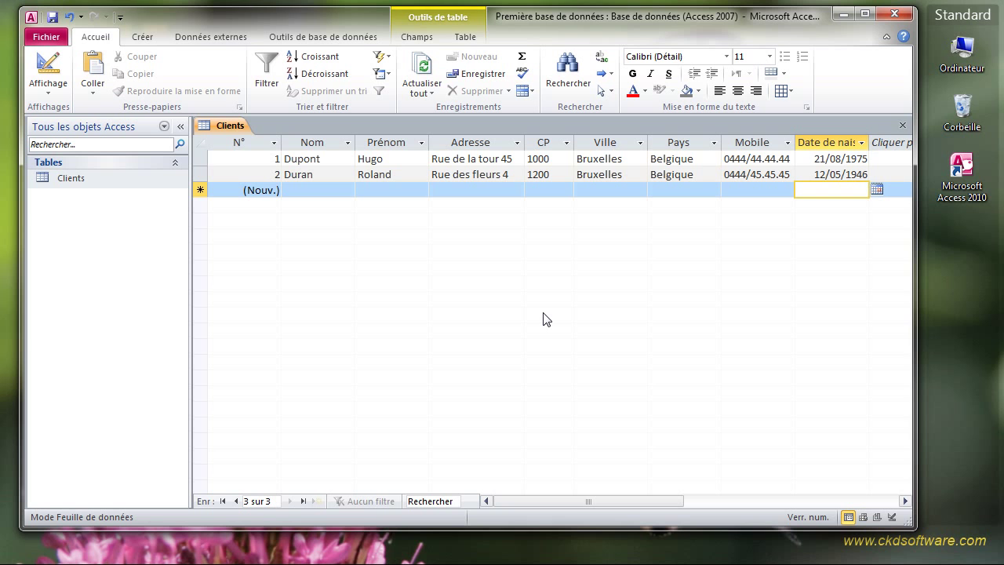